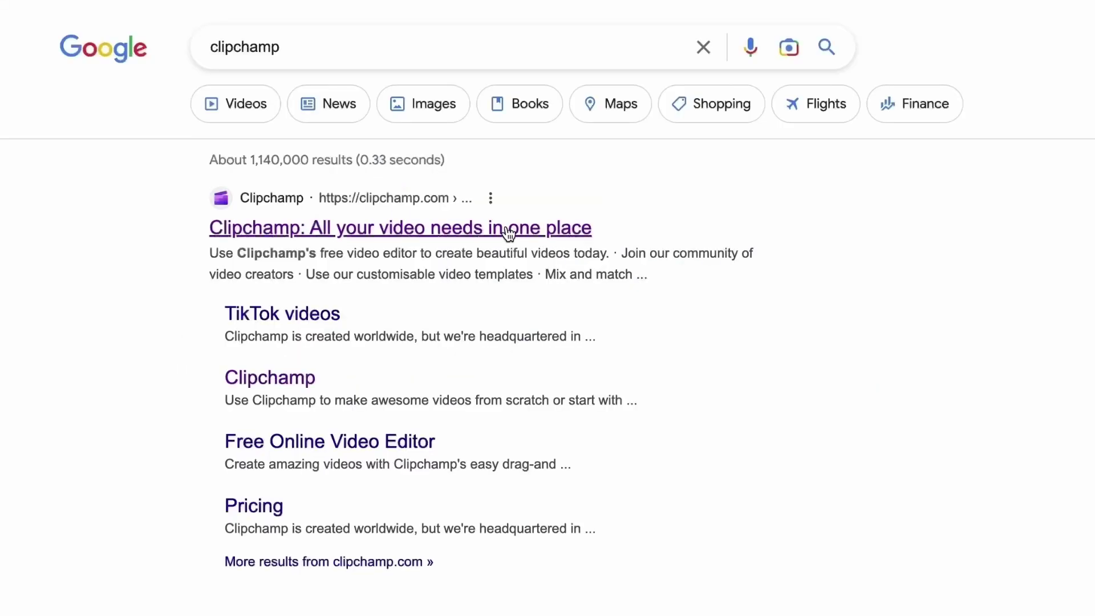
Step: Open the 'Clipchamp: All your video needs in one place' result from the Google search
click(403, 228)
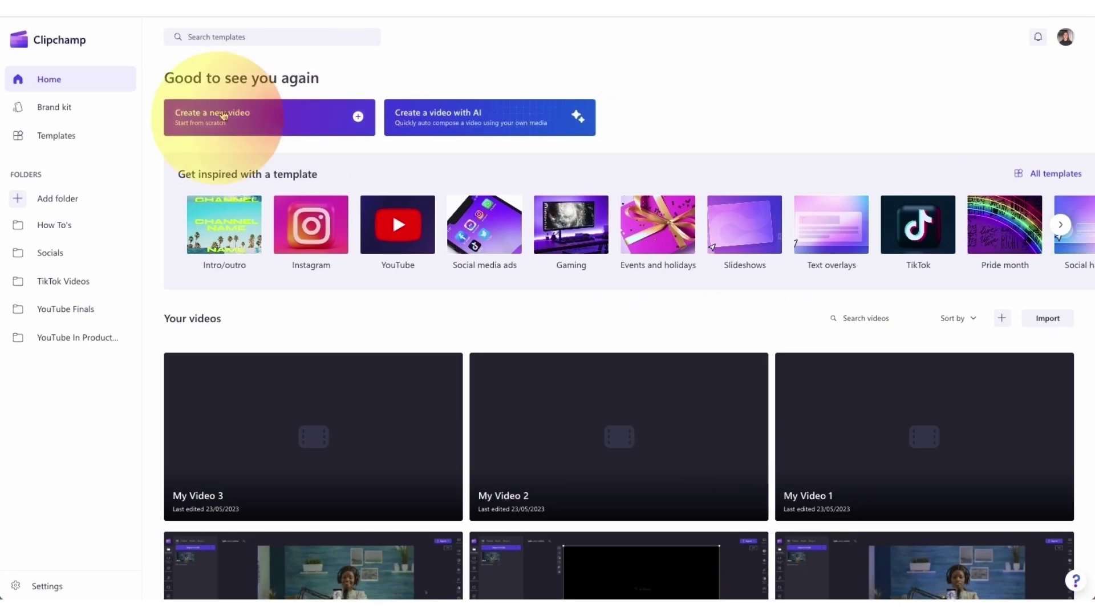
Step: Start a new blank video titled 'How to edit multiple videos' from the Clipchamp home page
click(230, 121)
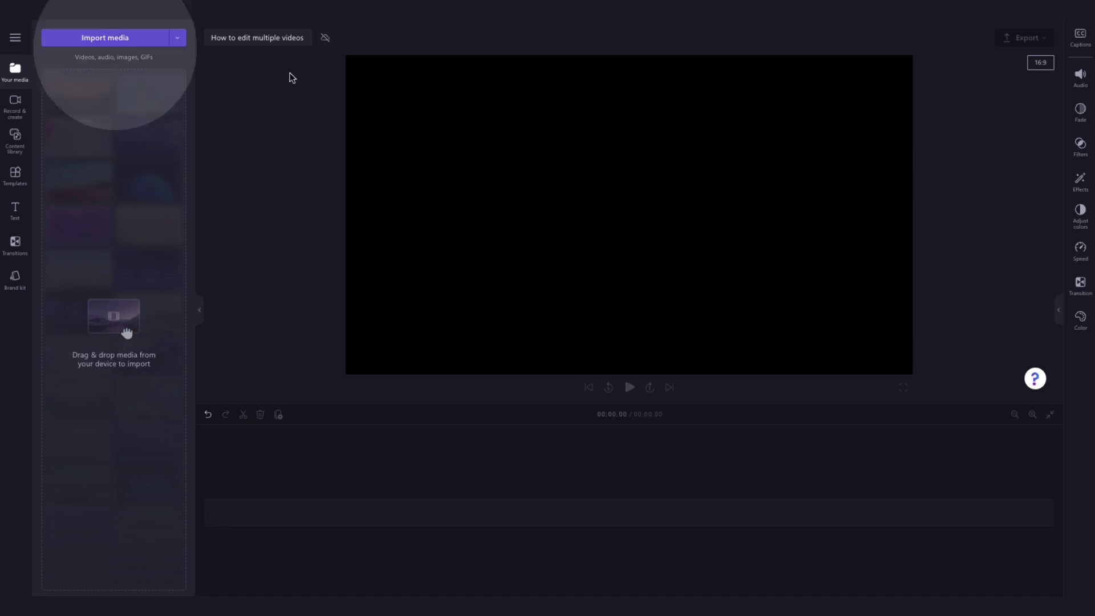
Step: Import all five video files from the Tutorial folder into the media library
click(106, 42)
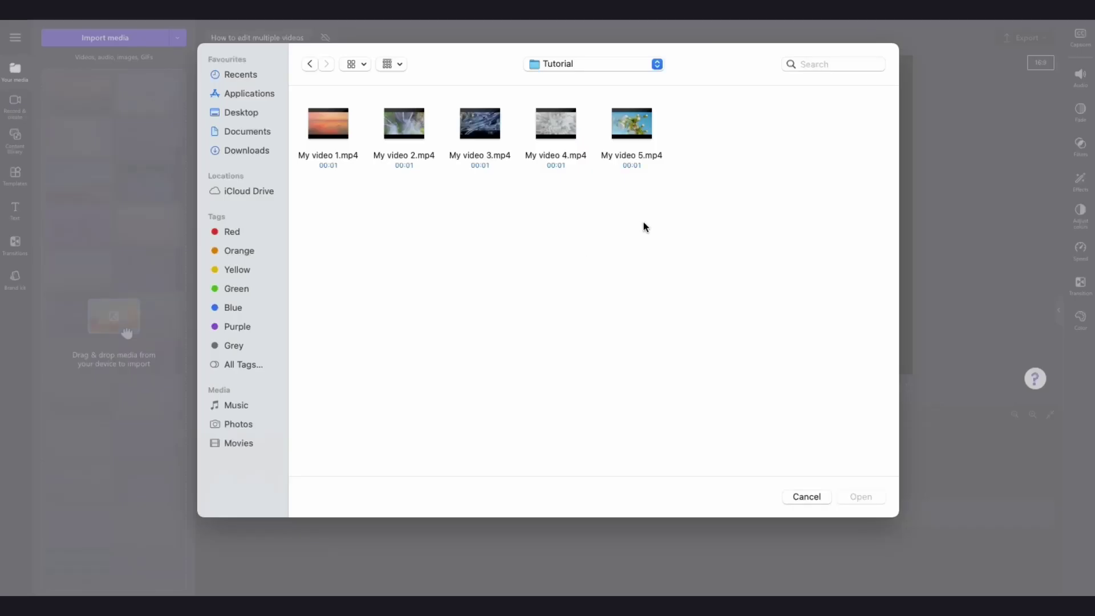
key(cmd+a)
click(852, 498)
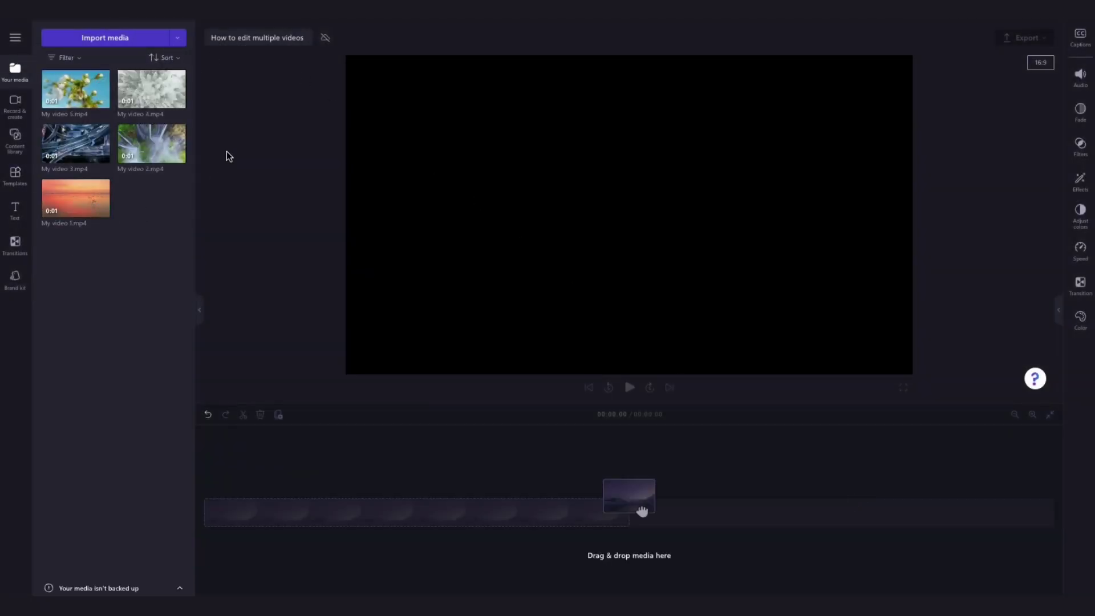
Step: Place My video 1 on the timeline, append videos 4, 5, 3 and 2, and fit the view
mouse_move(76, 197)
mouse_down()
mouse_move(247, 421)
mouse_move(231, 504)
mouse_up()
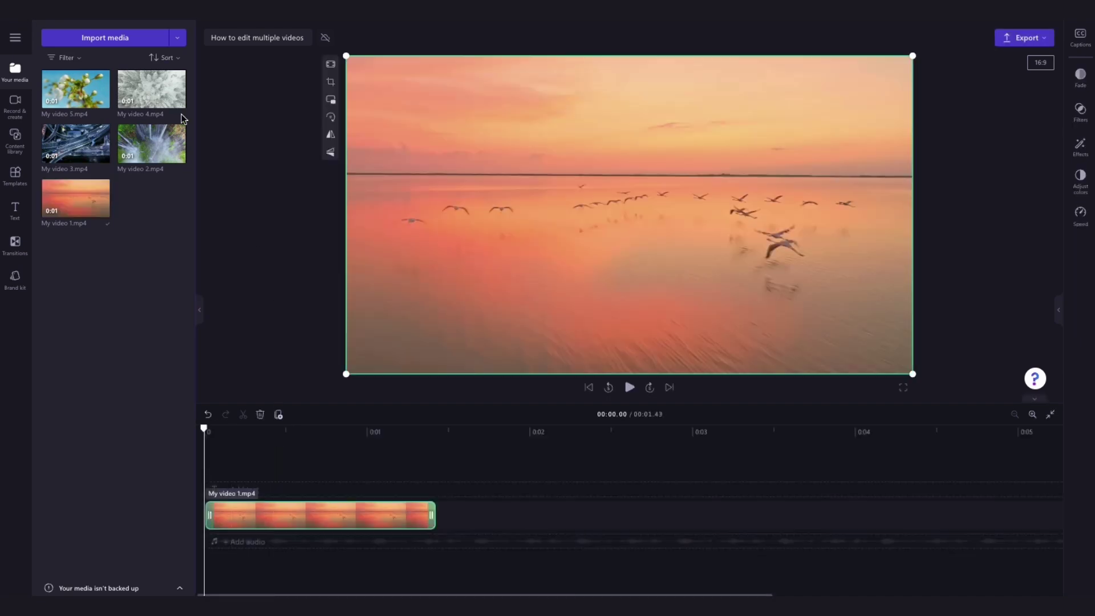
click(162, 99)
click(87, 98)
click(87, 152)
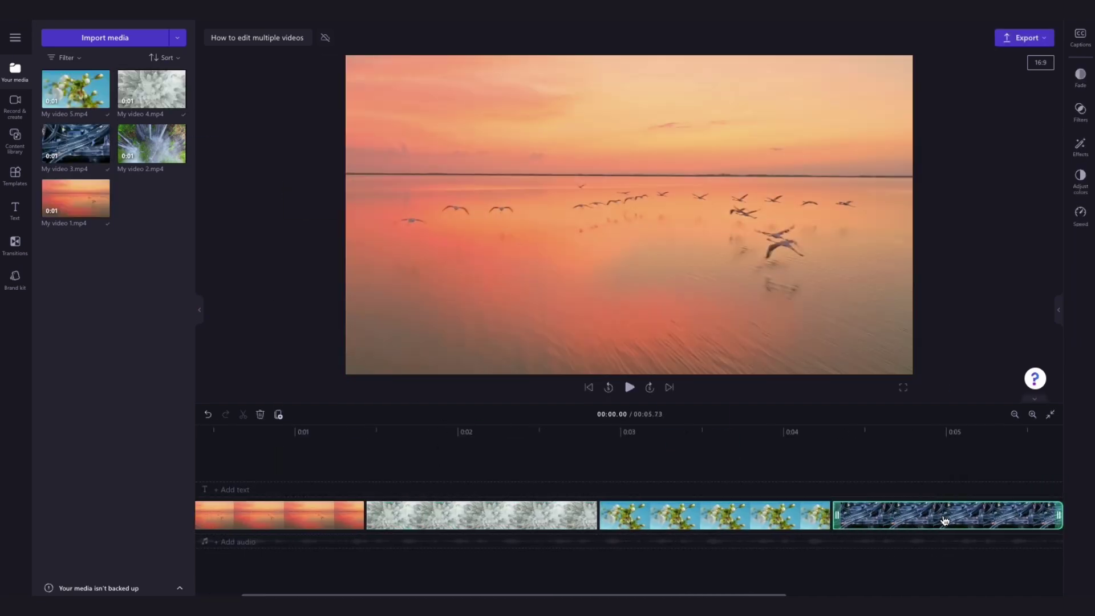
click(163, 153)
click(1051, 415)
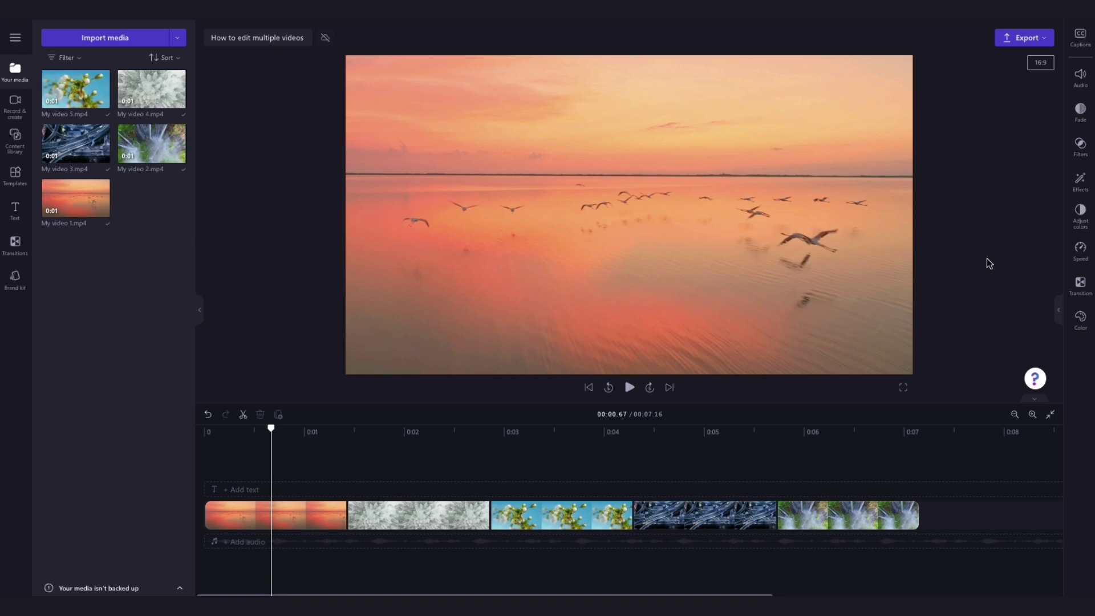
Step: Select every clip on the timeline, then browse effects with Filmic previewed
drag(243, 448, 835, 562)
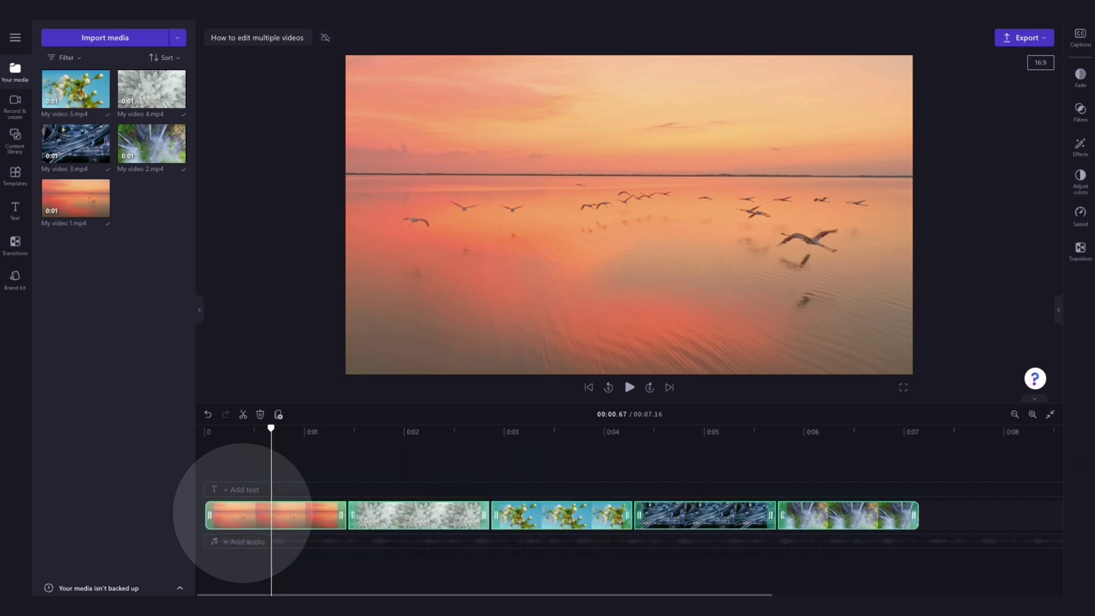
click(288, 454)
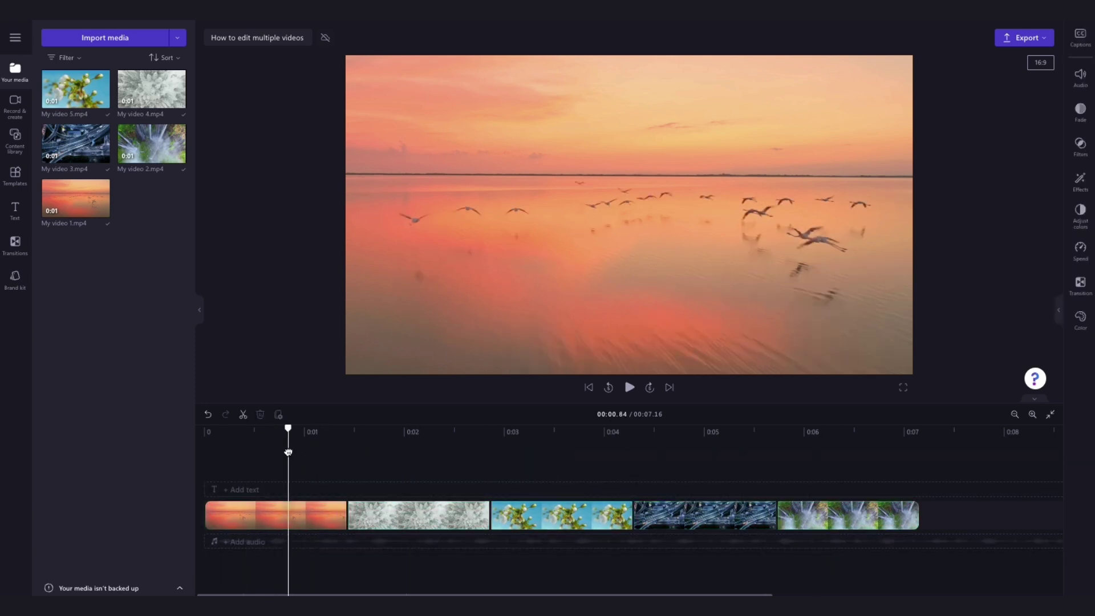
key(ctrl+a)
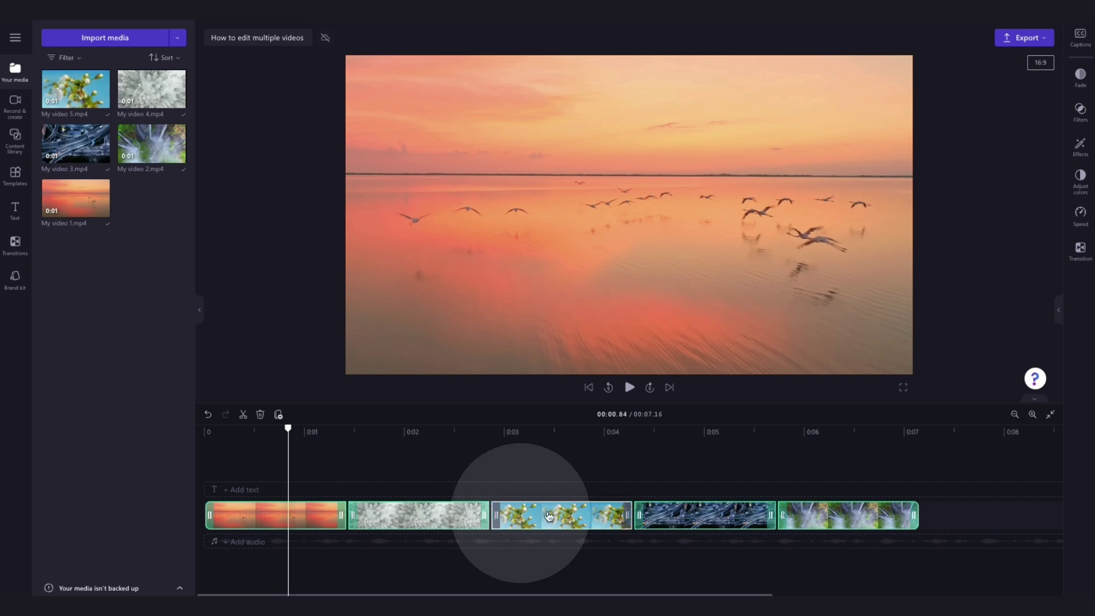
click(799, 519)
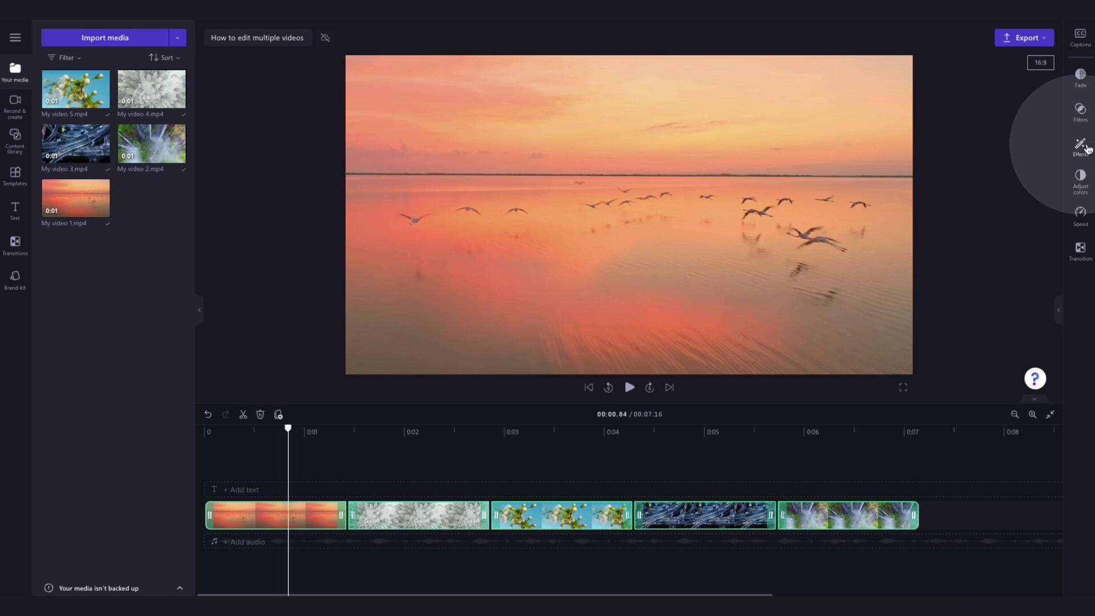
Step: Apply the Spin effect to the selected clips and play the sequence to preview it
click(1081, 146)
scroll(935, 429, down, 1)
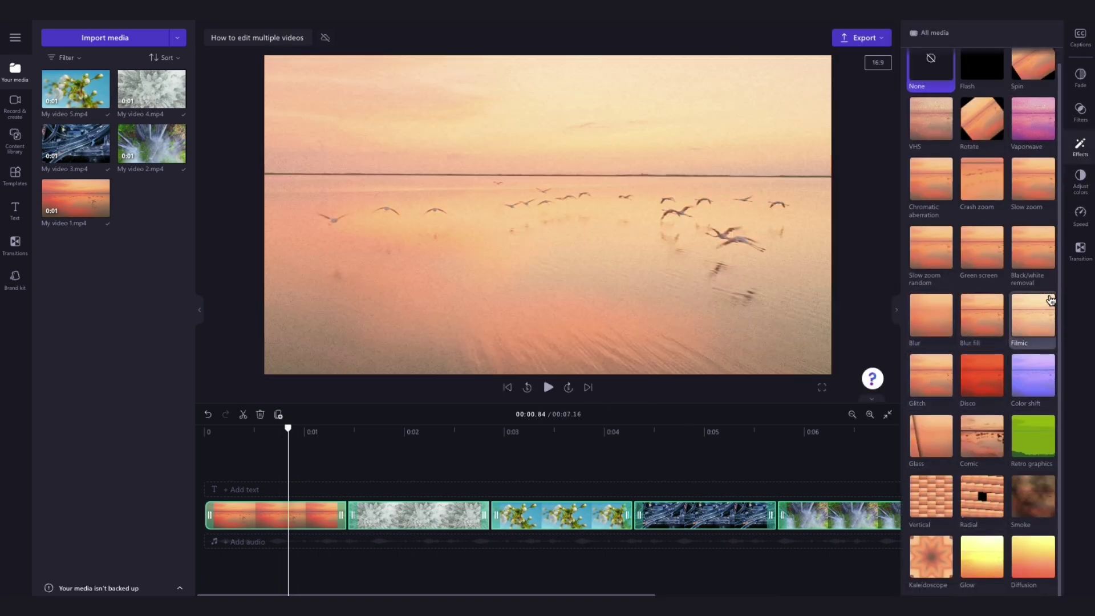
scroll(1035, 282, up, 1)
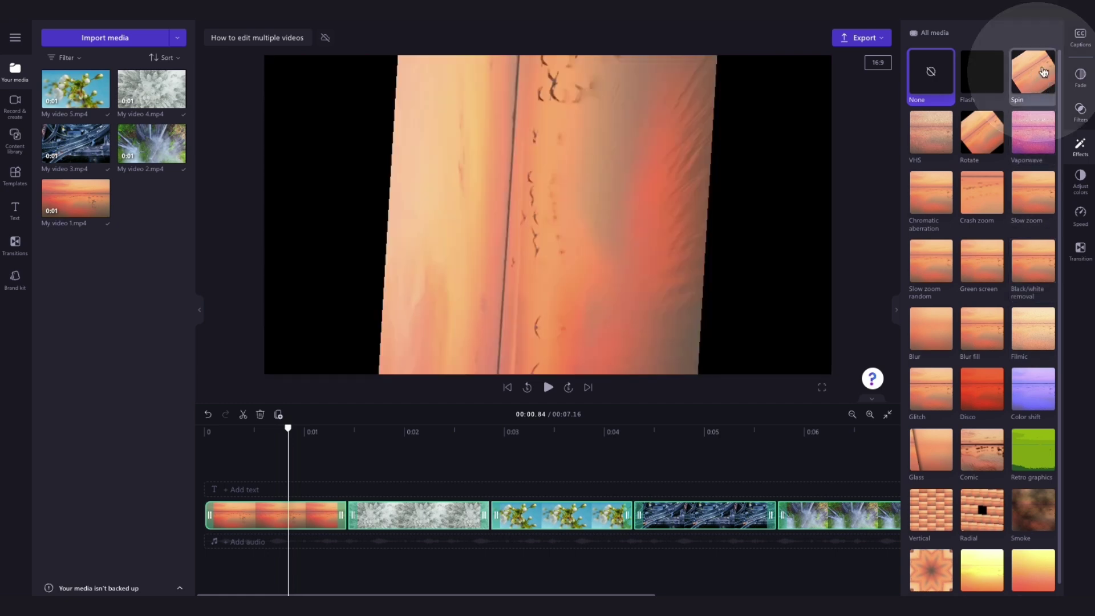
click(1030, 83)
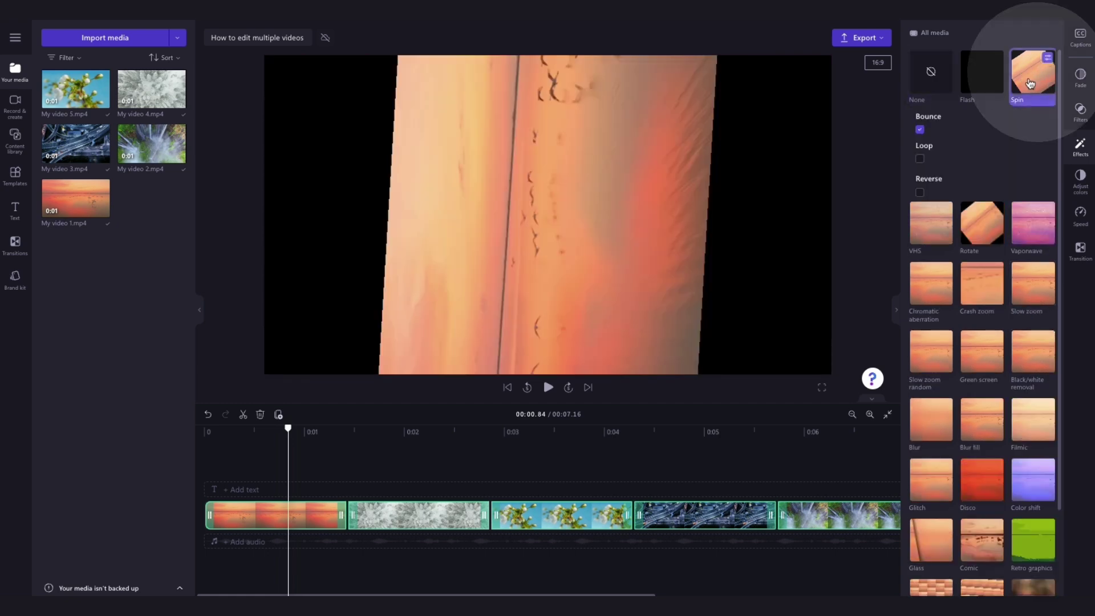
click(549, 388)
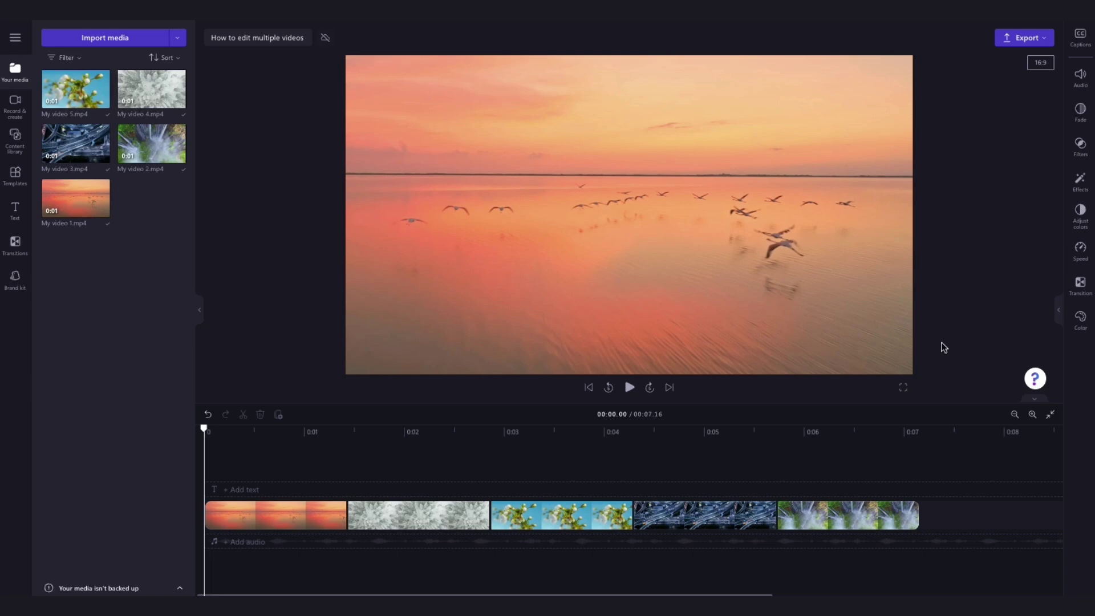
Step: Apply the Bold and blue filter to the five selected clips and preview playback
mouse_move(289, 462)
mouse_down()
mouse_move(398, 512)
mouse_move(825, 559)
mouse_up()
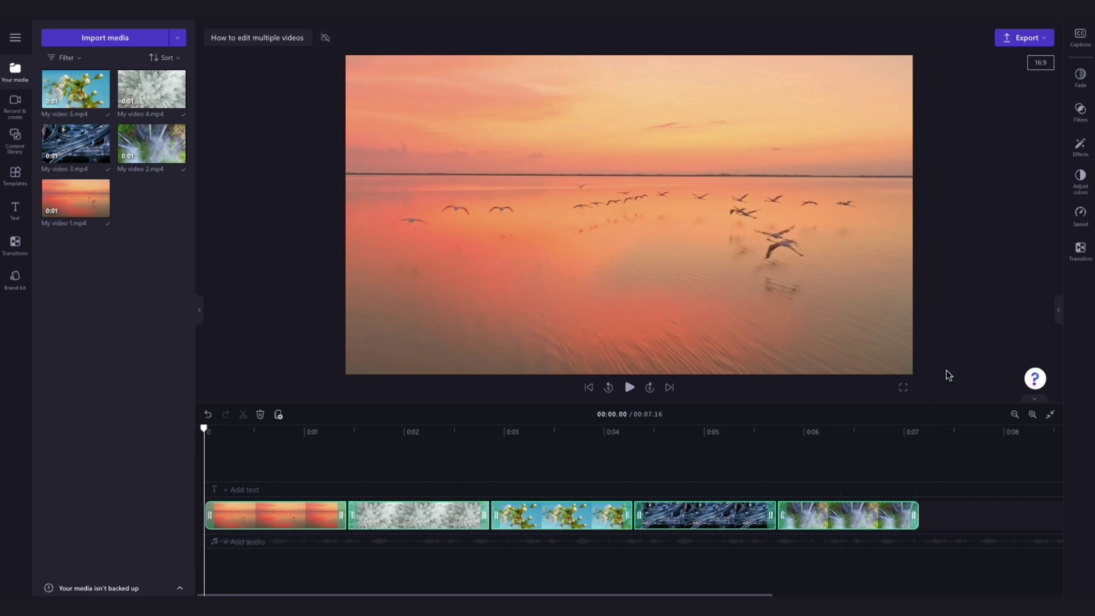
click(1080, 112)
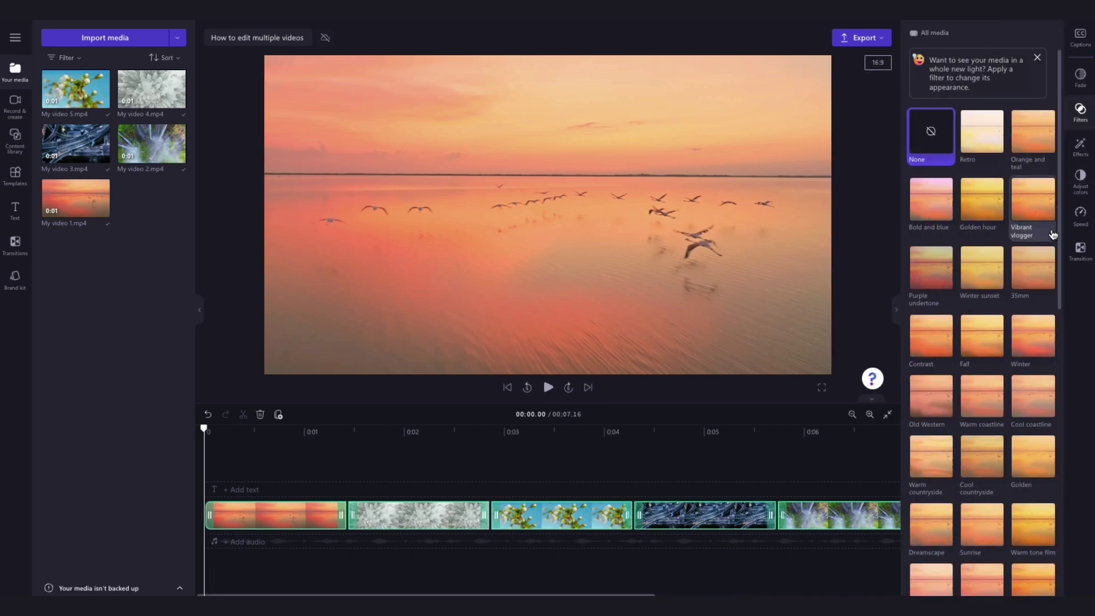
scroll(1052, 234, down, 5)
scroll(984, 480, down, 2)
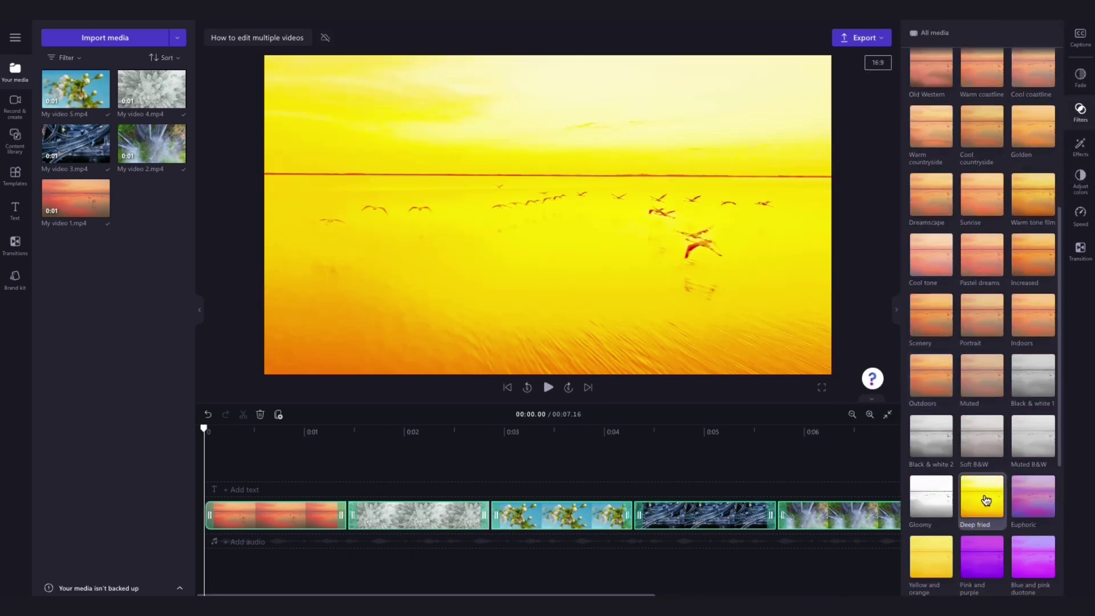
scroll(1022, 443, up, 2)
scroll(984, 342, up, 3)
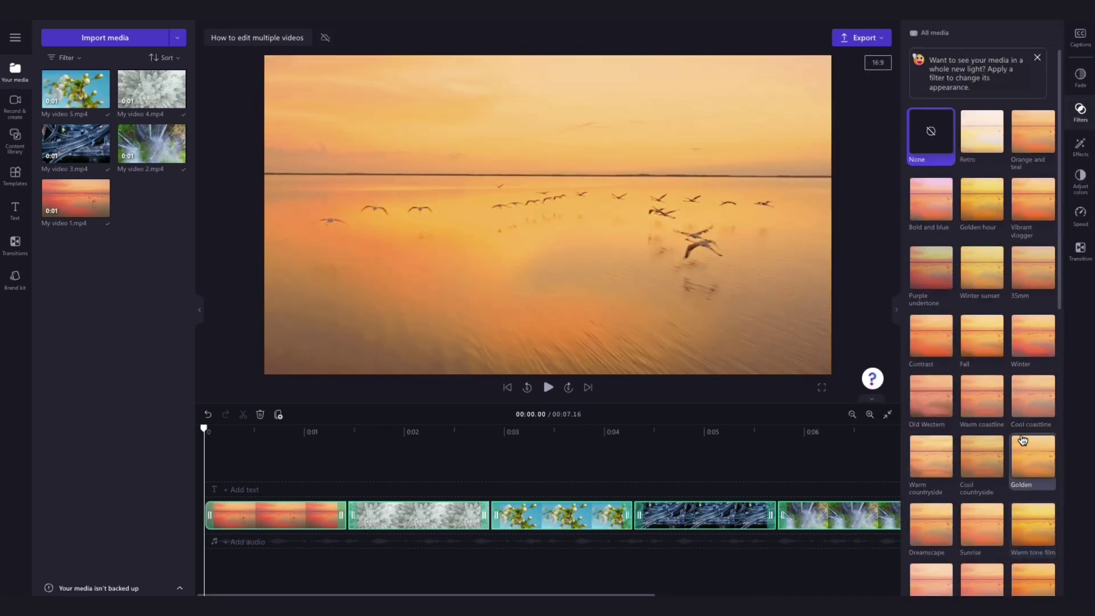
click(933, 200)
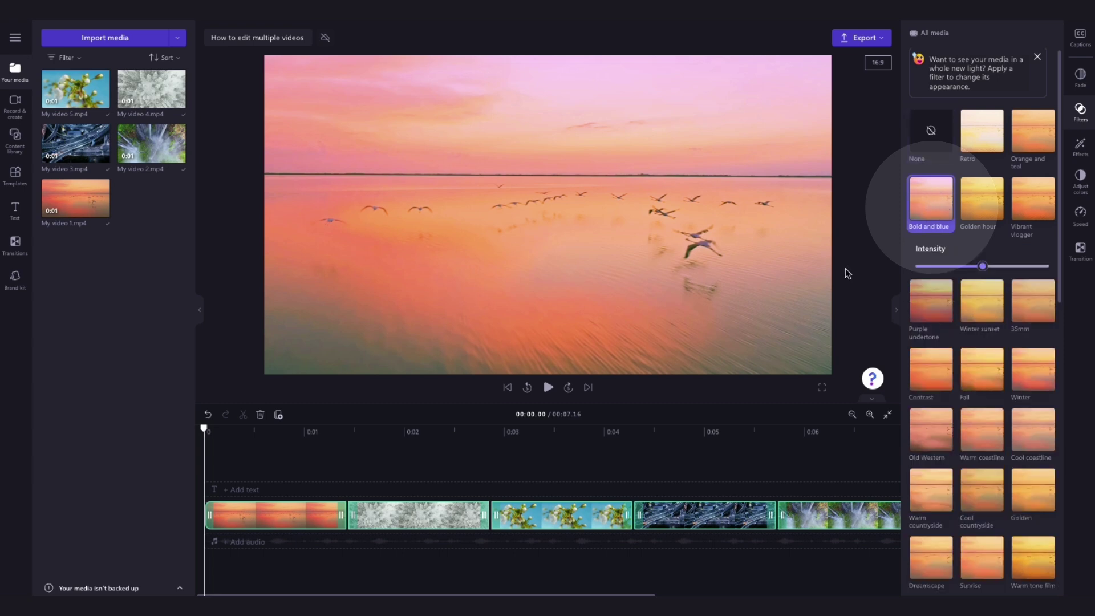
click(548, 388)
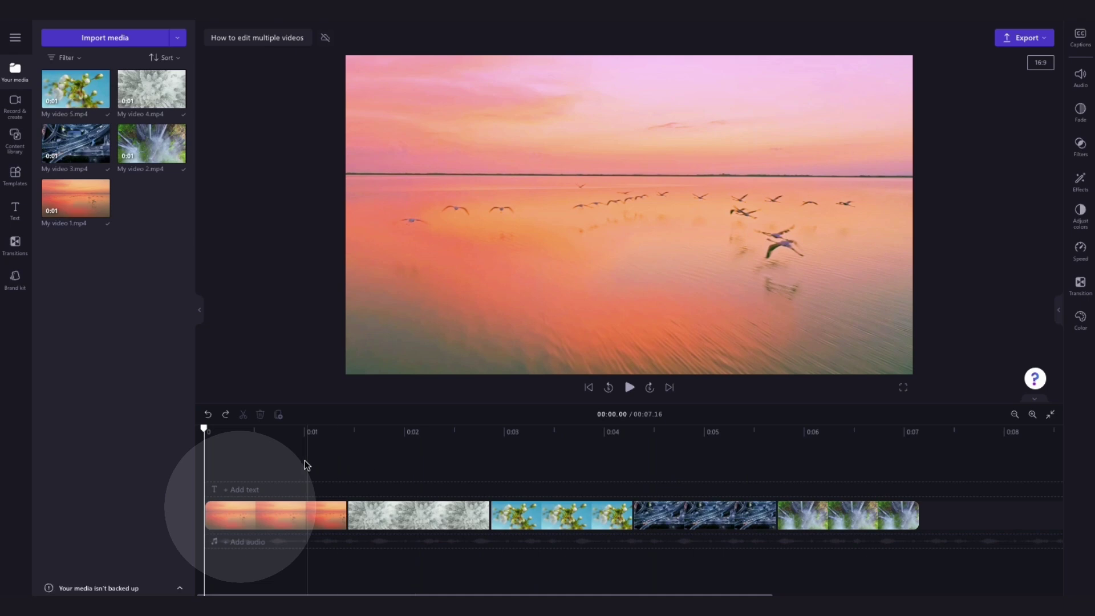
Step: Add Heart transitions between all five selected video clips
mouse_move(304, 461)
mouse_down()
mouse_move(562, 530)
mouse_move(897, 568)
mouse_up()
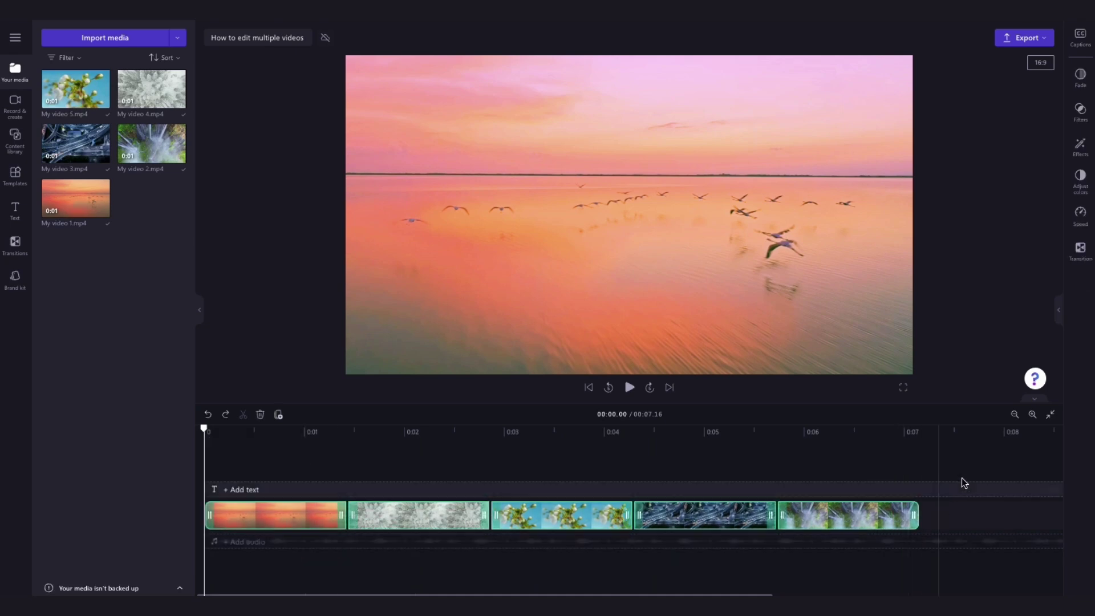
click(1082, 249)
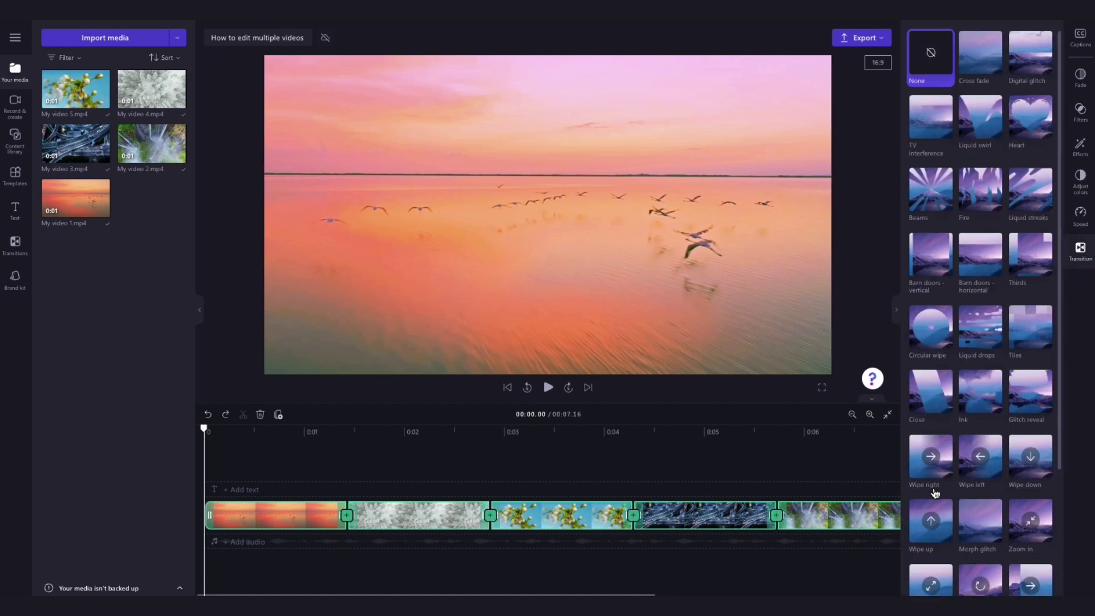
click(1013, 152)
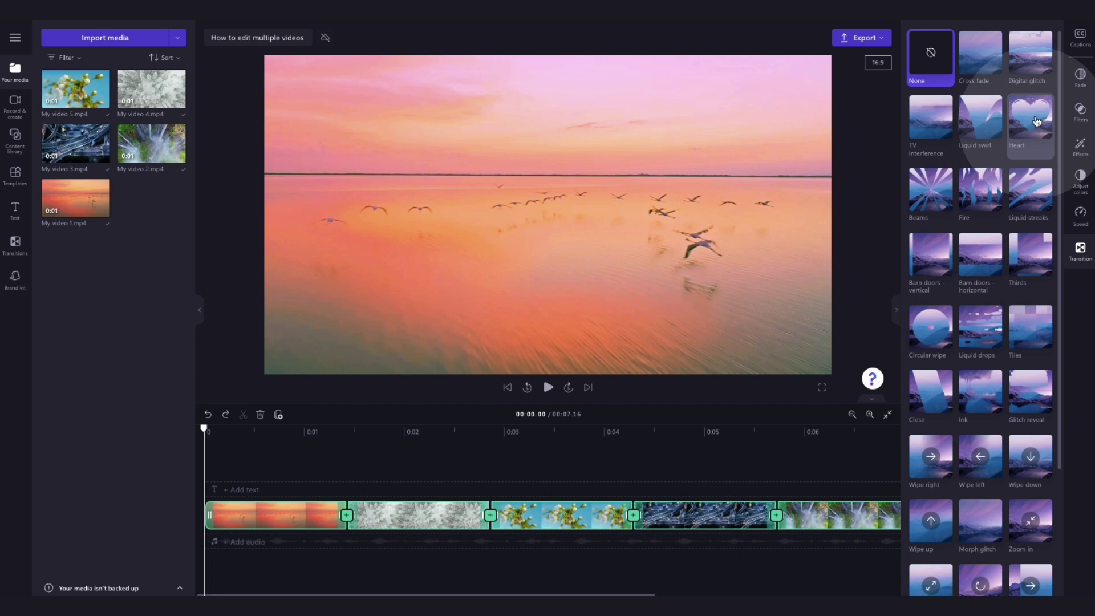
click(1020, 120)
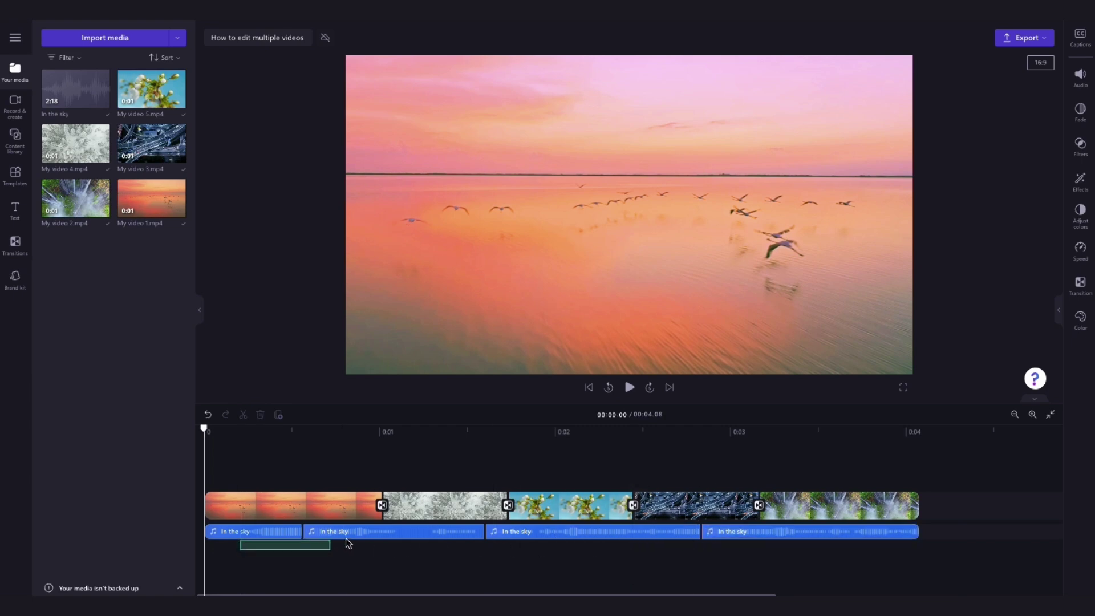
Step: Set the four selected 'In the sky' music clips to 134% volume
drag(363, 543, 770, 535)
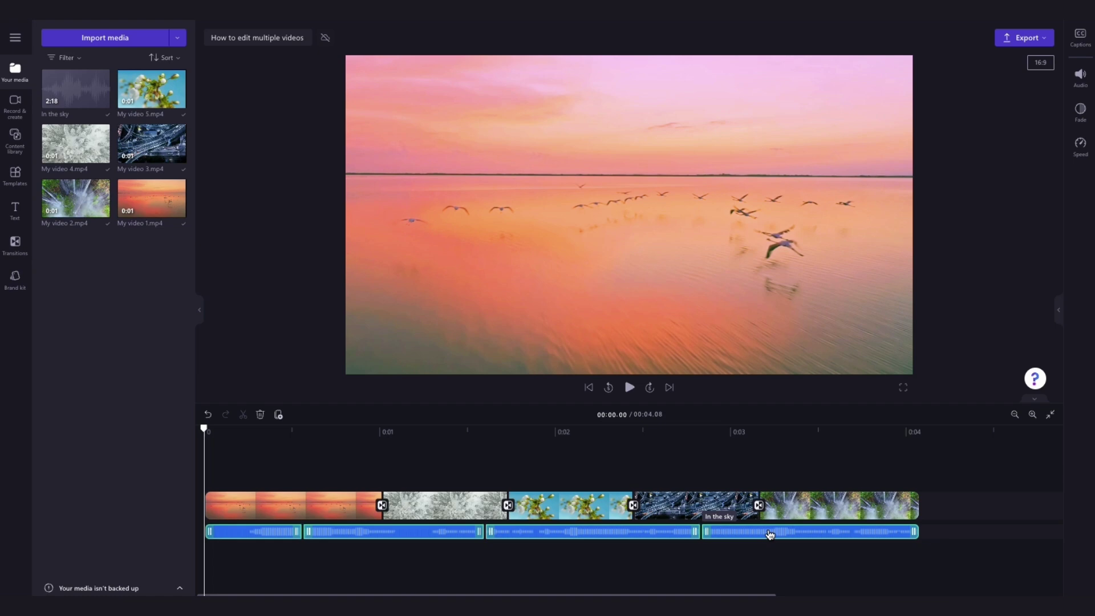
click(1081, 76)
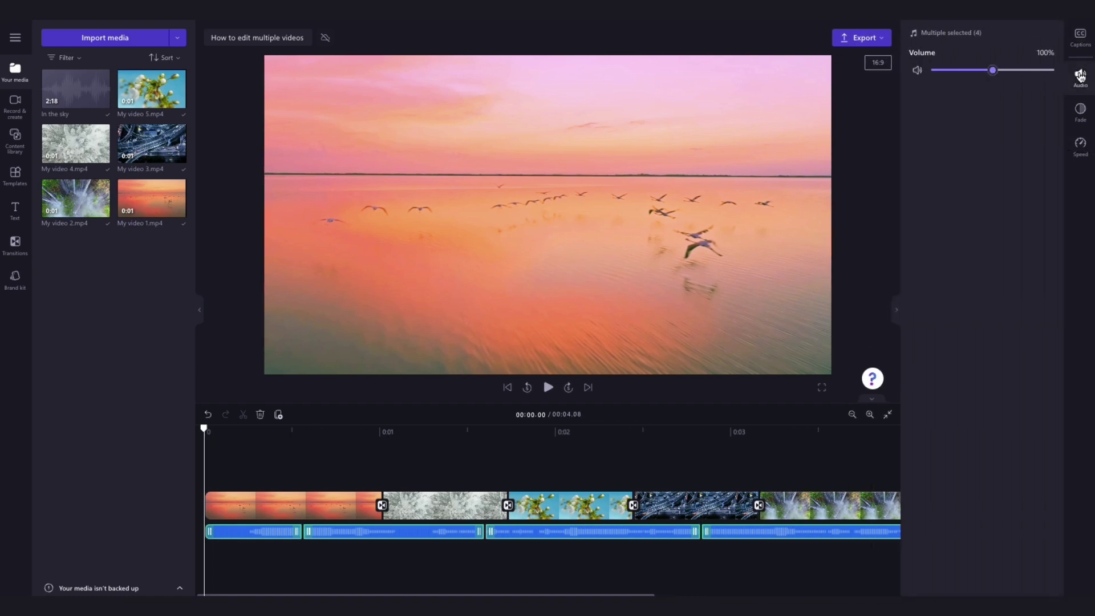
mouse_move(993, 70)
mouse_down()
mouse_move(1047, 75)
mouse_move(948, 76)
mouse_move(1008, 77)
mouse_up()
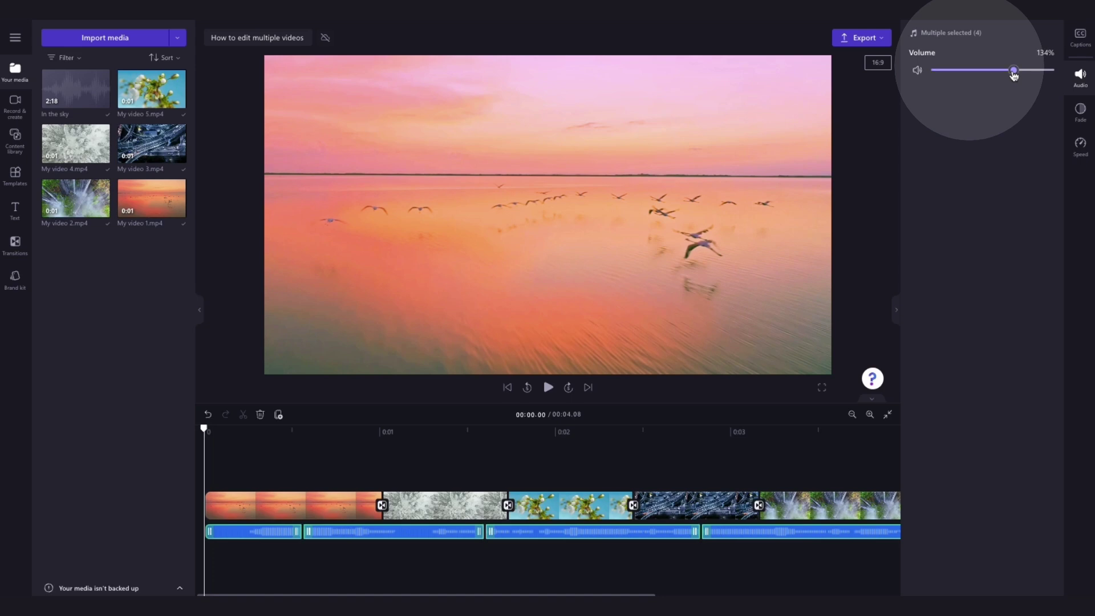
Step: Set the 'In the sky' music's Fade in to 0.5 s and Fade out to 0.9 s
click(1081, 110)
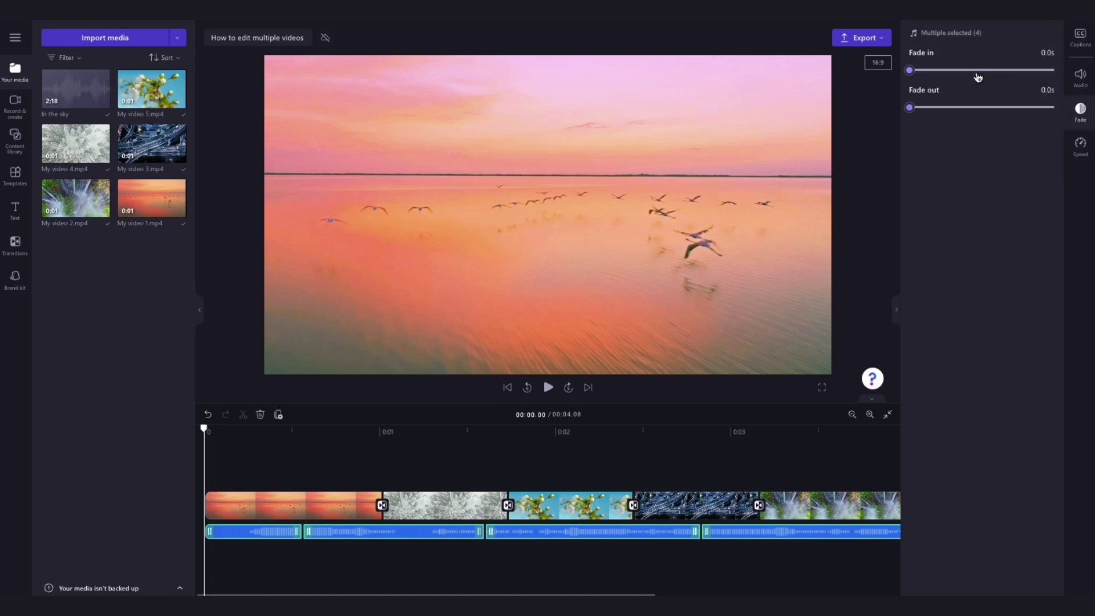
mouse_move(909, 69)
mouse_down()
mouse_move(1029, 72)
mouse_move(944, 73)
mouse_up()
mouse_move(909, 108)
mouse_down()
mouse_move(967, 117)
mouse_move(932, 112)
mouse_up()
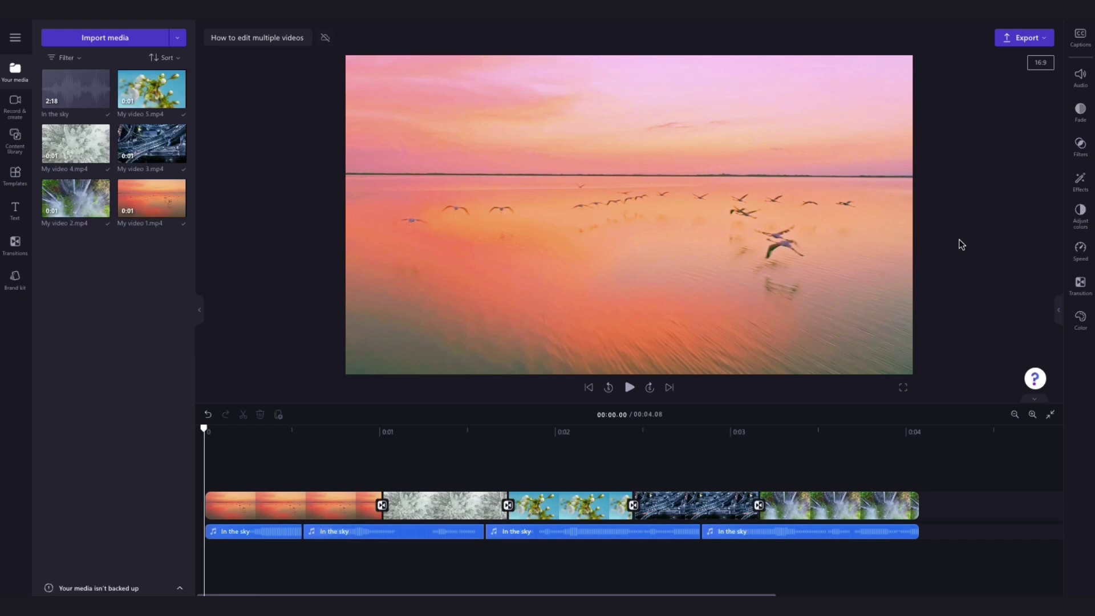
Step: Export 'How to edit multiple videos' at 1080p and download it to the computer
click(1028, 41)
click(963, 178)
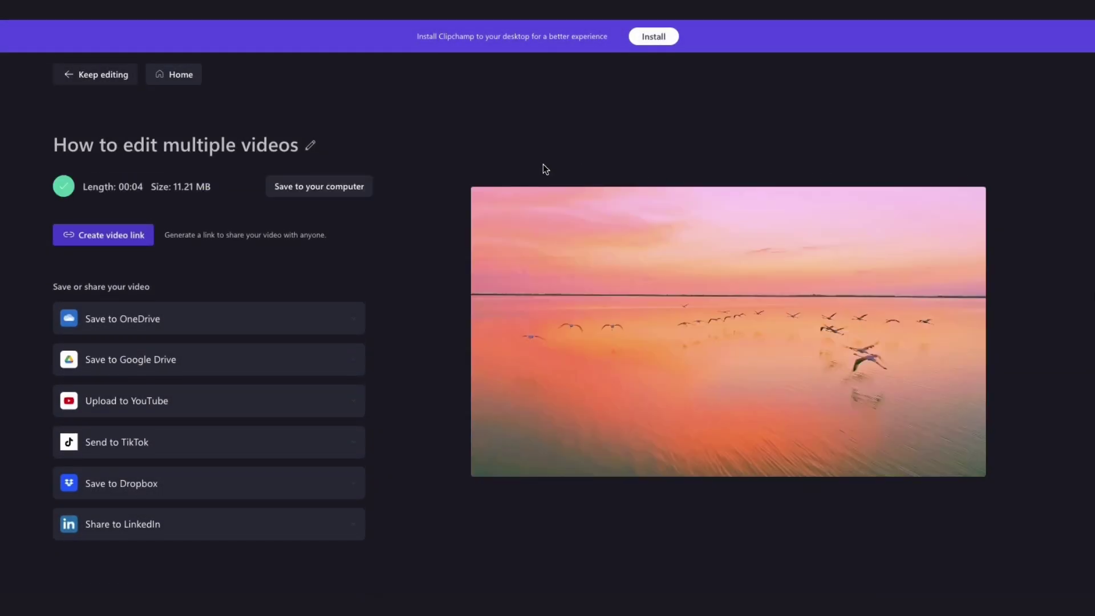
click(308, 187)
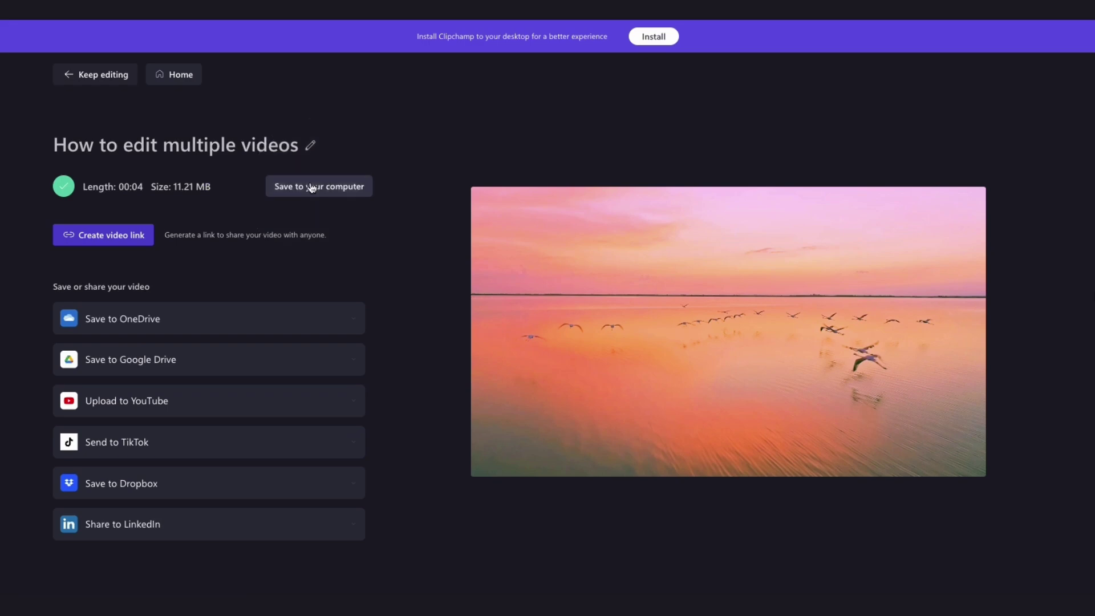